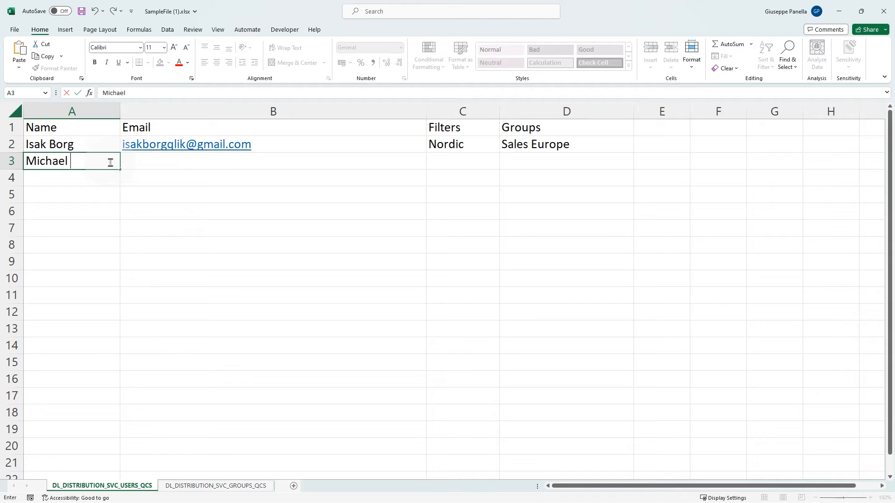
# Step: Fill row 3 of the users sheet with the second recipient's name and e-mail, filter USA and group Sales USA
pyautogui.press('Tab')
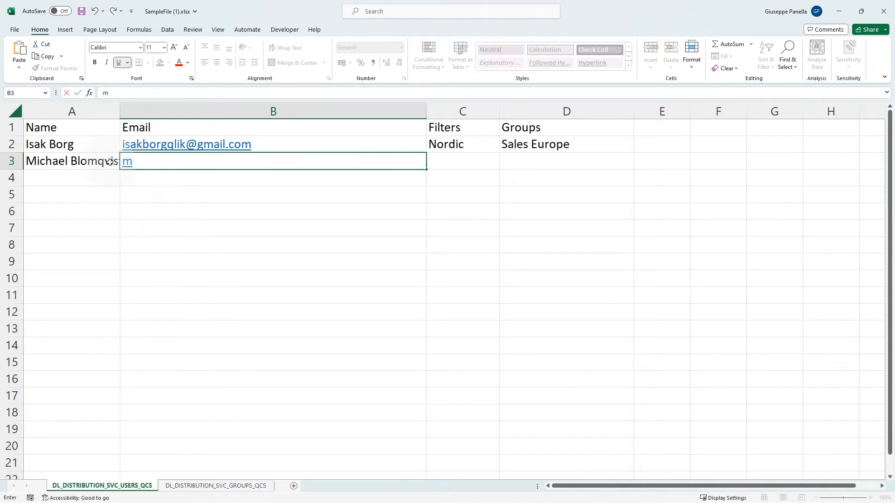
pyautogui.press('Tab')
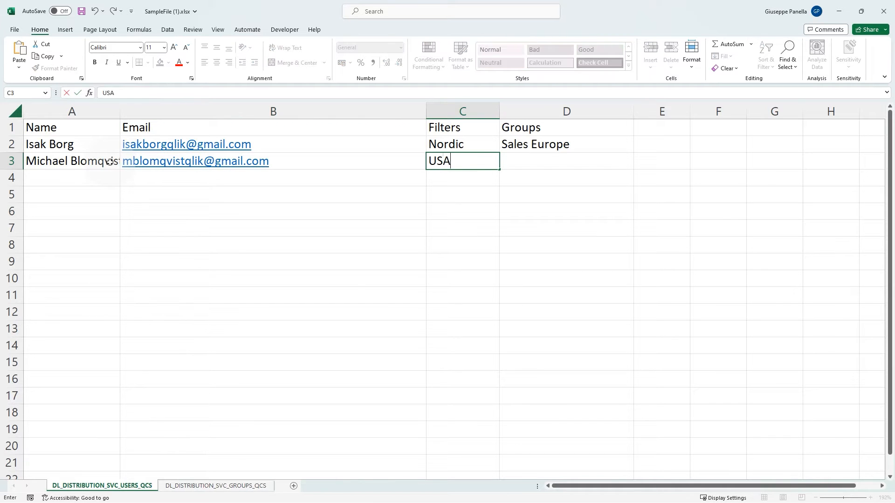
pyautogui.press('Tab')
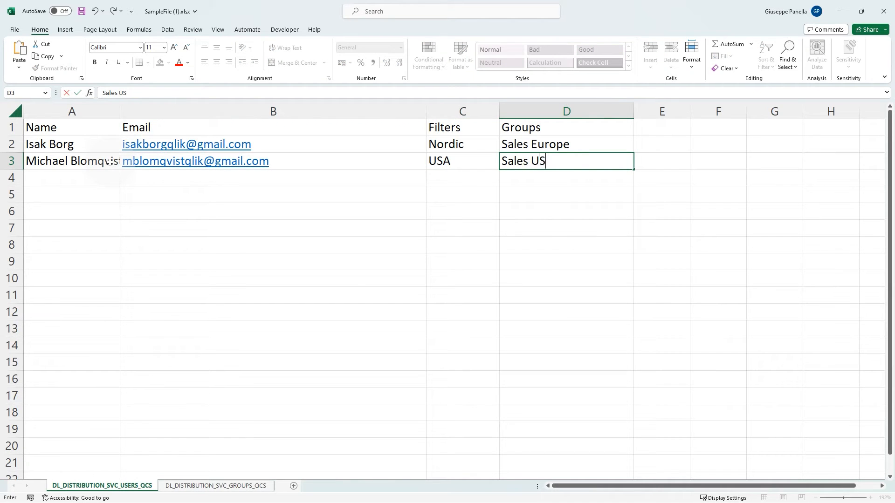
pyautogui.press('Tab')
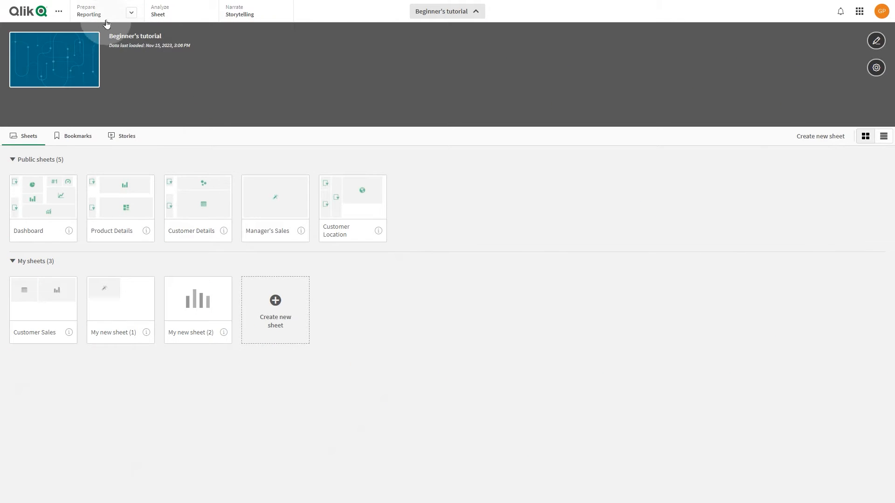
# Step: Open the Reporting section's Recipients page and download the example recipients and groups file
pyautogui.click(100, 14)
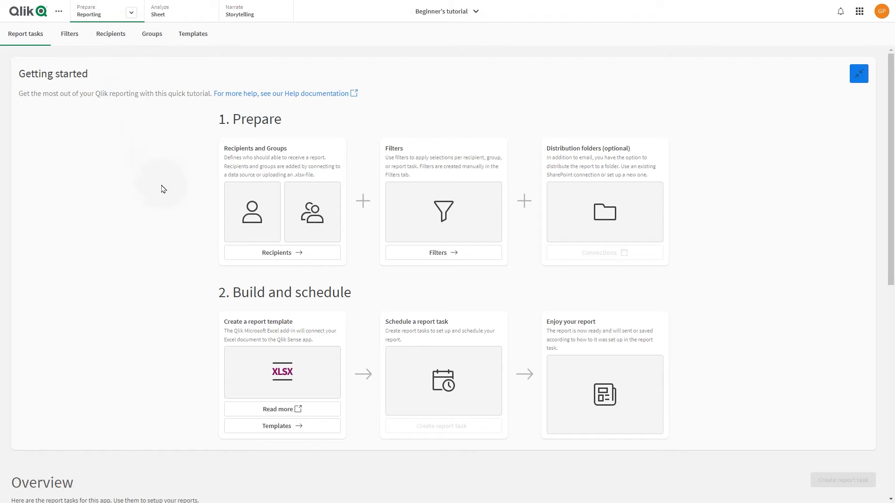
pyautogui.click(107, 35)
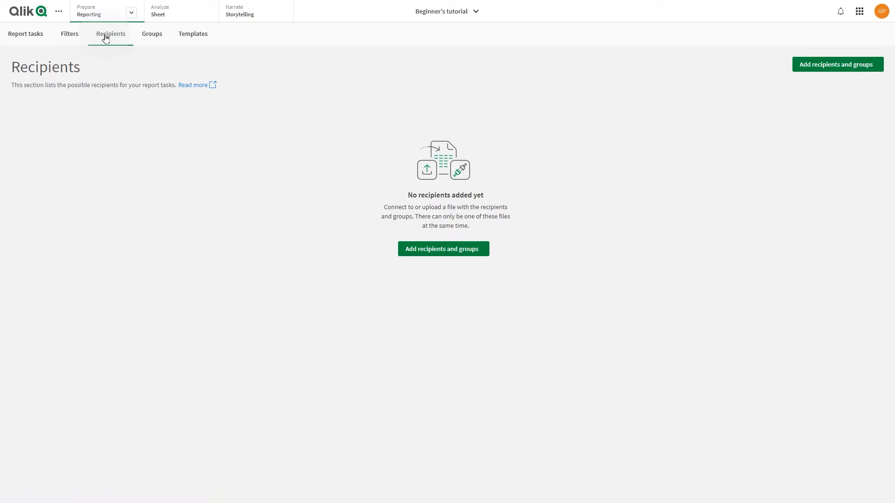
pyautogui.click(442, 251)
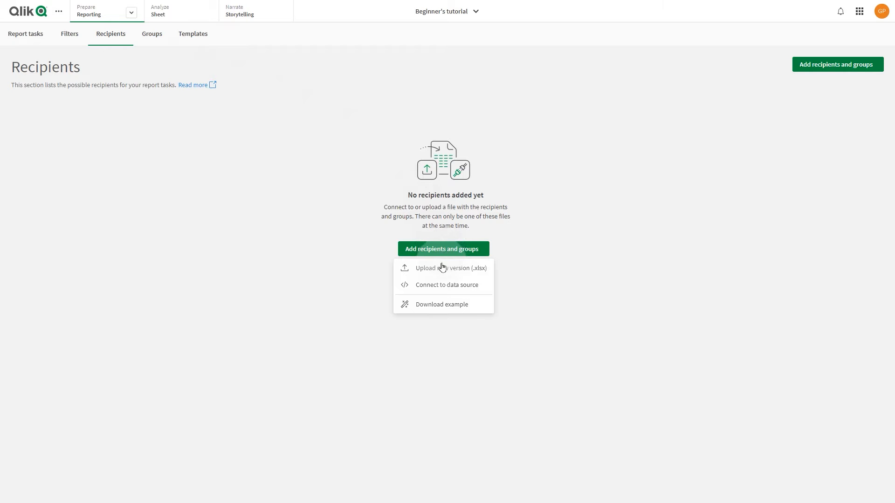
pyautogui.click(439, 306)
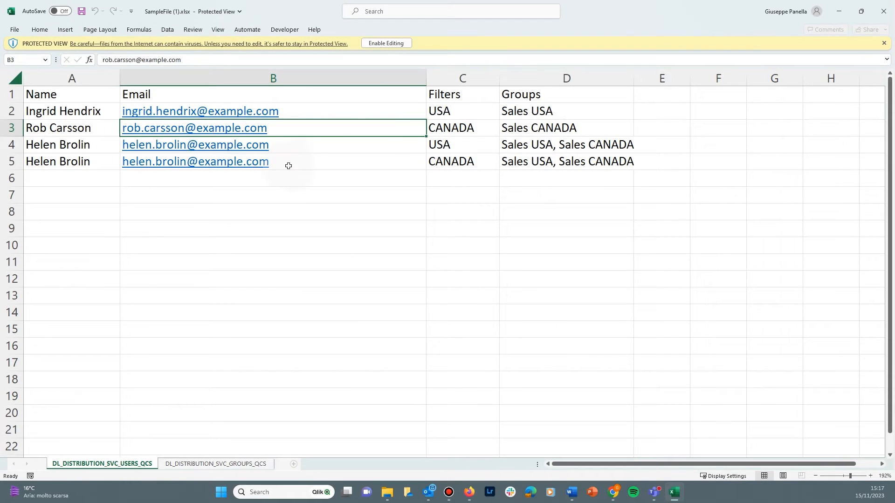
# Step: Enable editing of the downloaded workbook and delete the four sample recipient rows on the users sheet
pyautogui.click(371, 43)
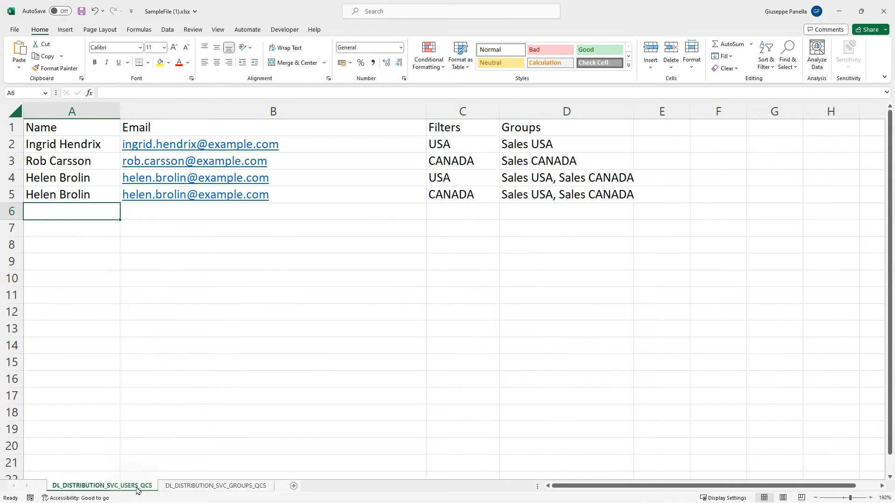
pyautogui.press('Right')
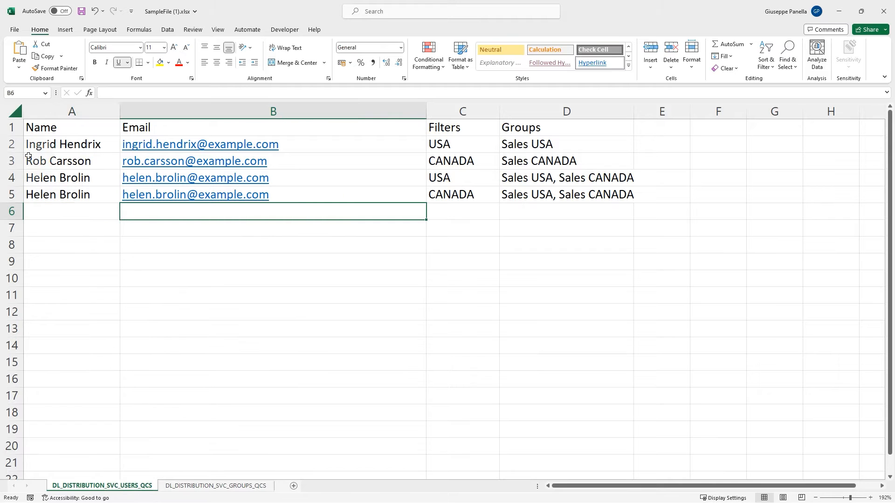
pyautogui.moveTo(14, 144); pyautogui.dragTo(21, 192)
pyautogui.rightClick(22, 192)
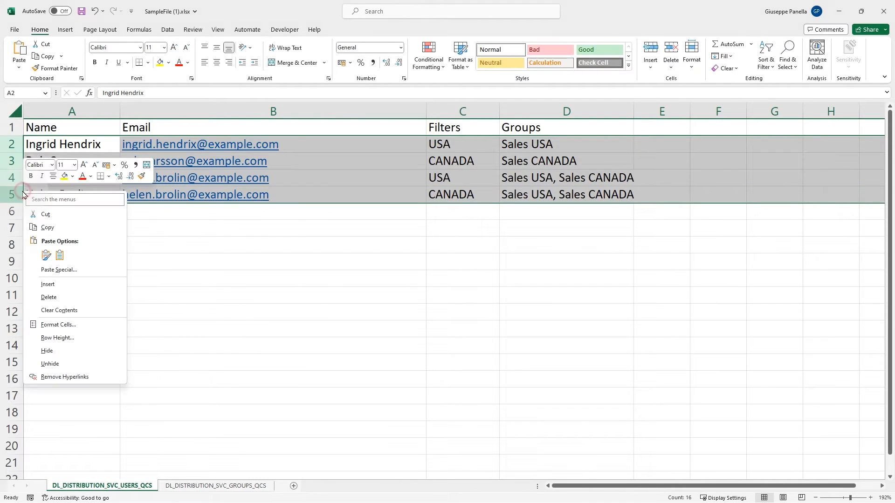
pyautogui.click(53, 298)
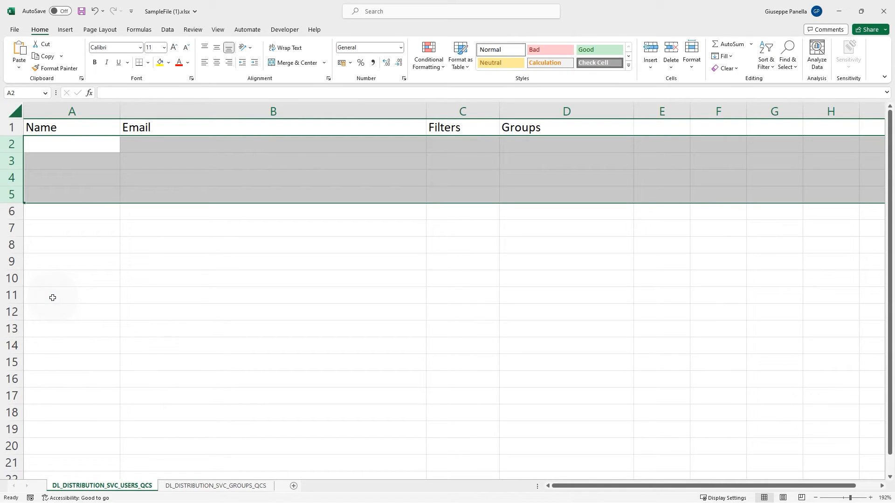
# Step: Enter the first recipient's full name and e-mail address in row 2 of the users sheet
pyautogui.click(51, 145)
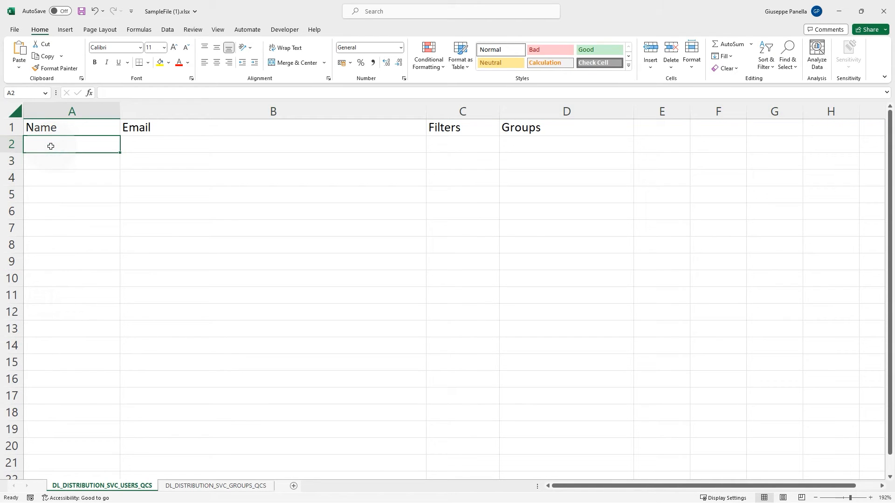
pyautogui.press('Tab')
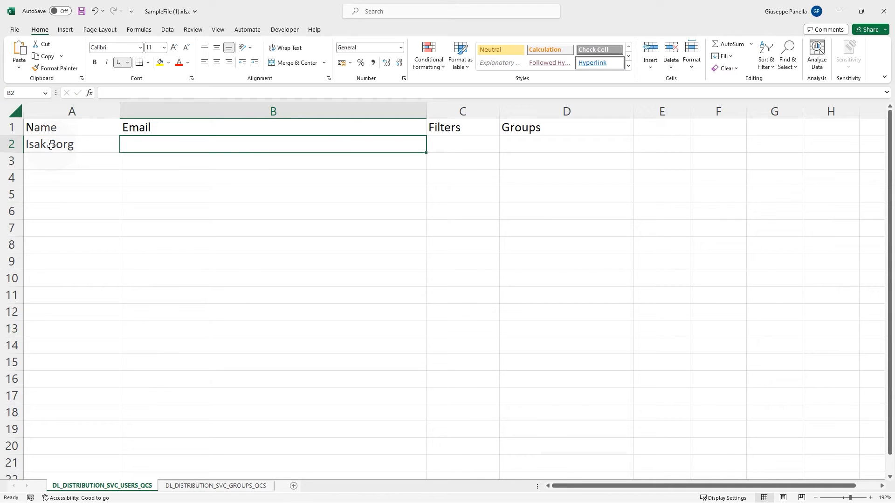
pyautogui.press('BackSpace')
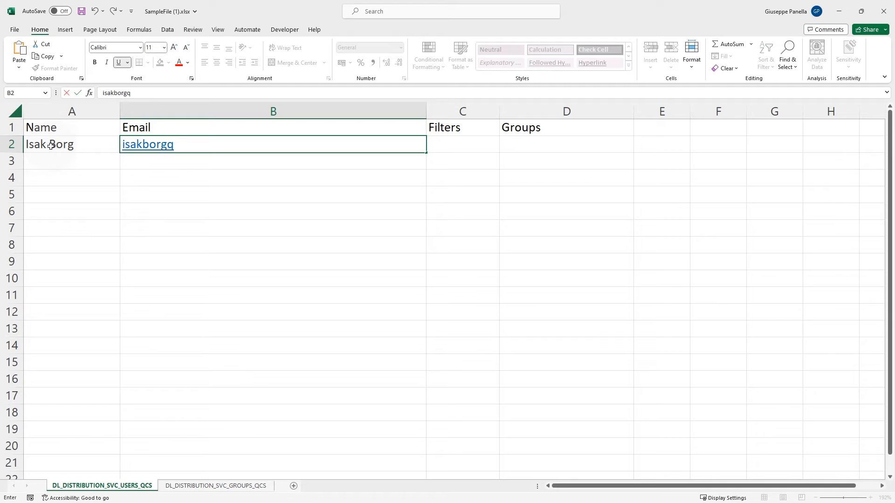
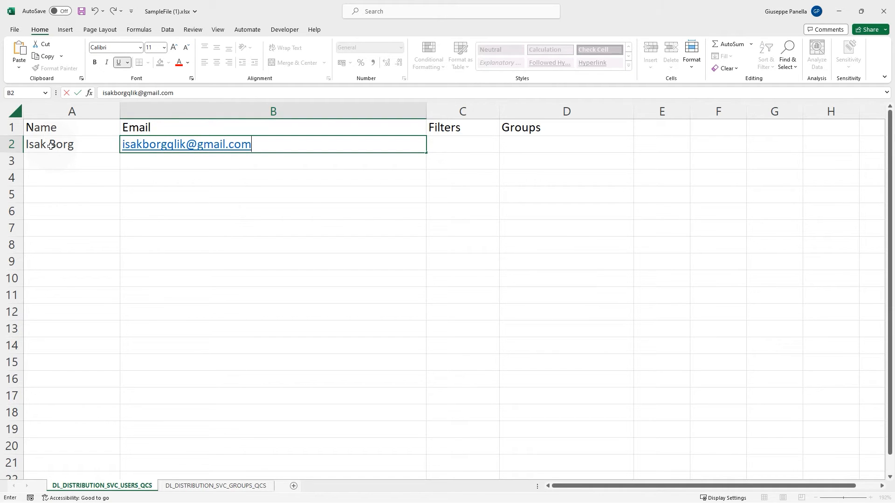
pyautogui.press('Tab')
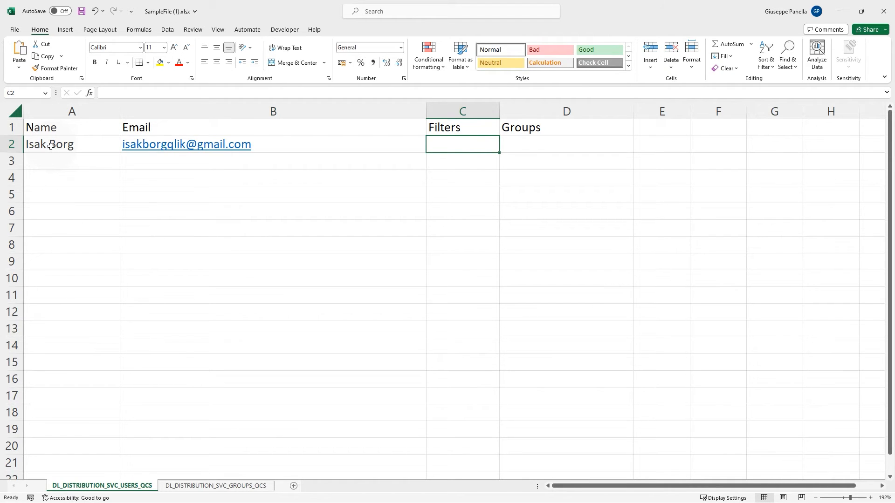
# Step: Set the first recipient's filter to Nordic and group to Sales Europe
pyautogui.write('Nordic')
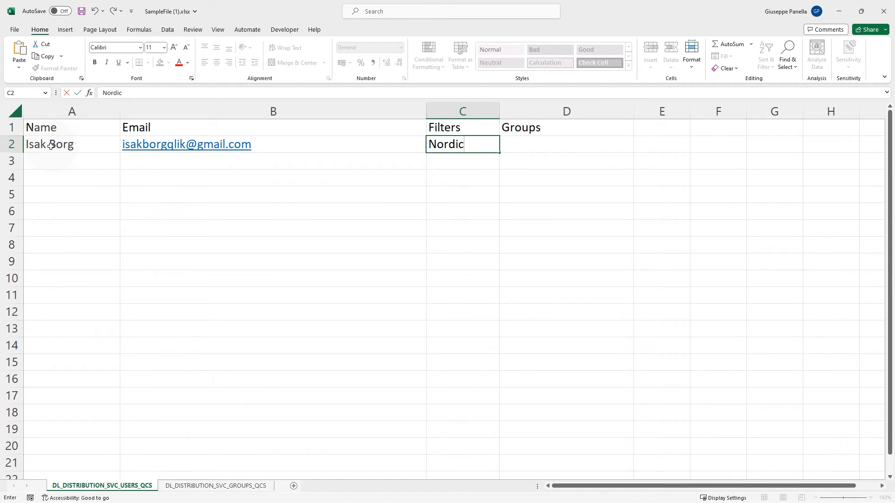
pyautogui.click(504, 146)
pyautogui.write('Sales Europe')
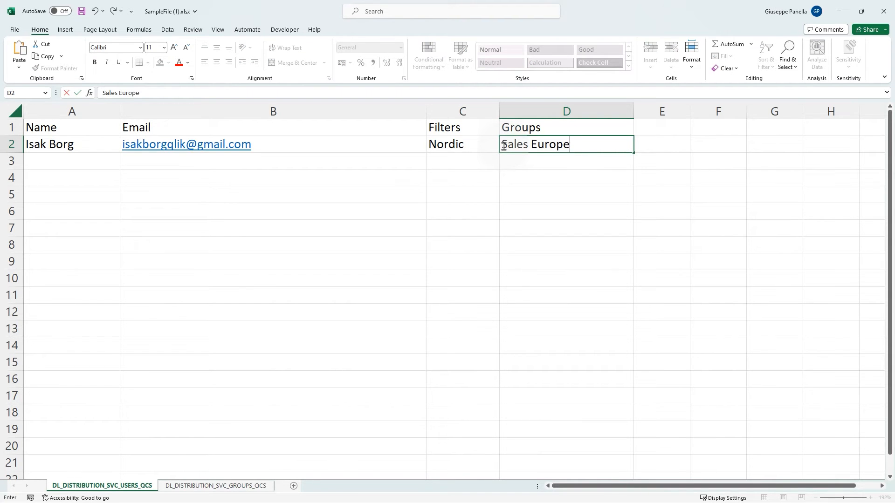
# Step: Enter the second recipient's full name and e-mail address in row 3
pyautogui.click(135, 162)
pyautogui.click(110, 161)
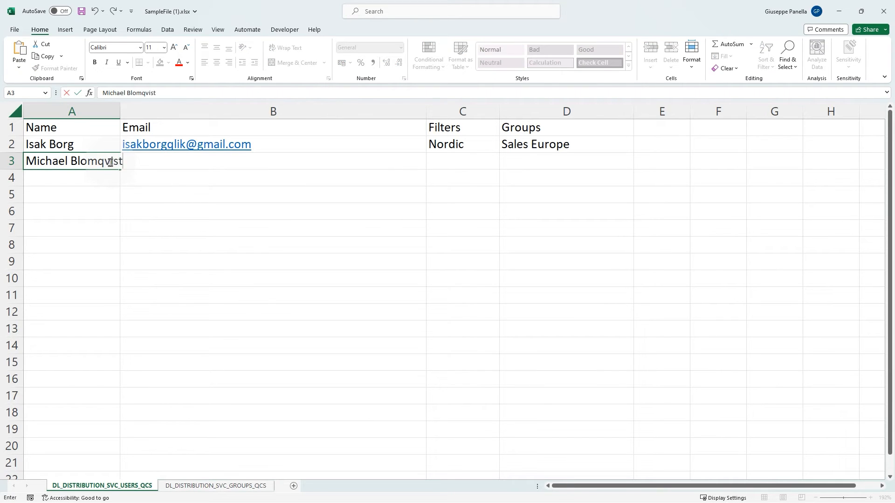
pyautogui.press('Tab')
# Step: Set the second recipient's filter to USA and group to Sales USA
pyautogui.press('Tab')
pyautogui.write('USA')
pyautogui.press('Tab')
pyautogui.write('Sales US')
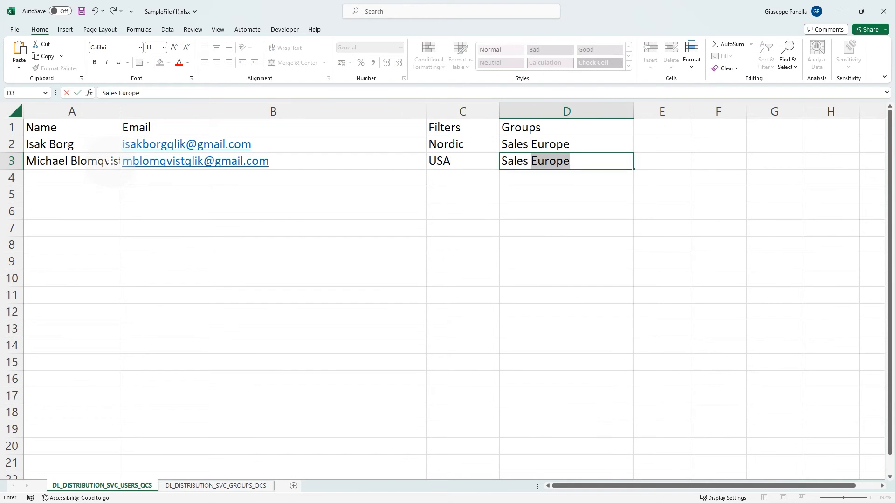
pyautogui.write('A')
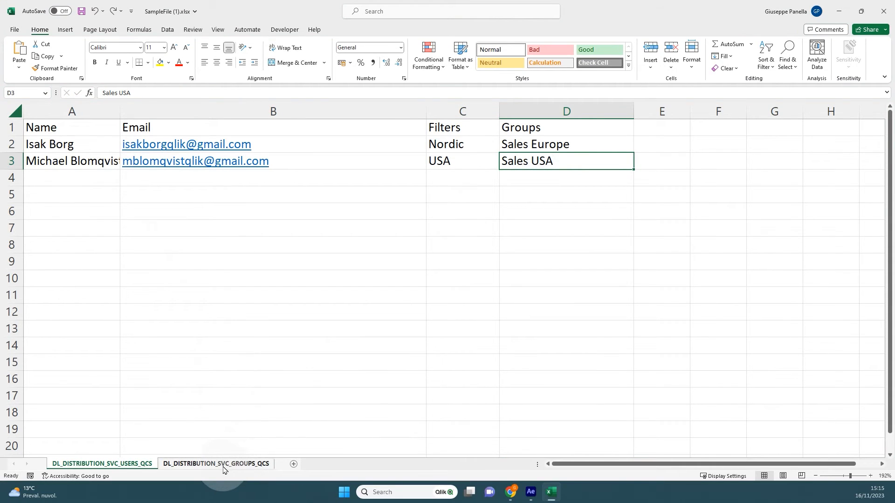
# Step: Switch to the groups sheet and delete the two sample group rows
pyautogui.click(219, 464)
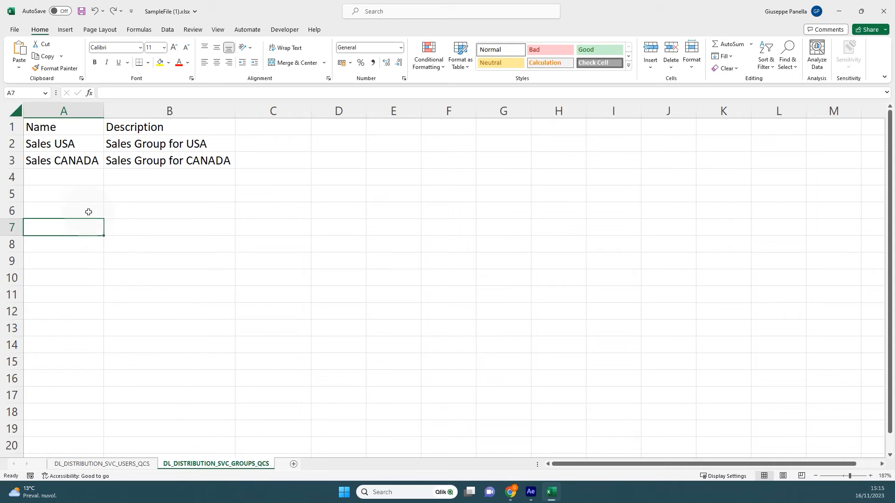
pyautogui.click(25, 167)
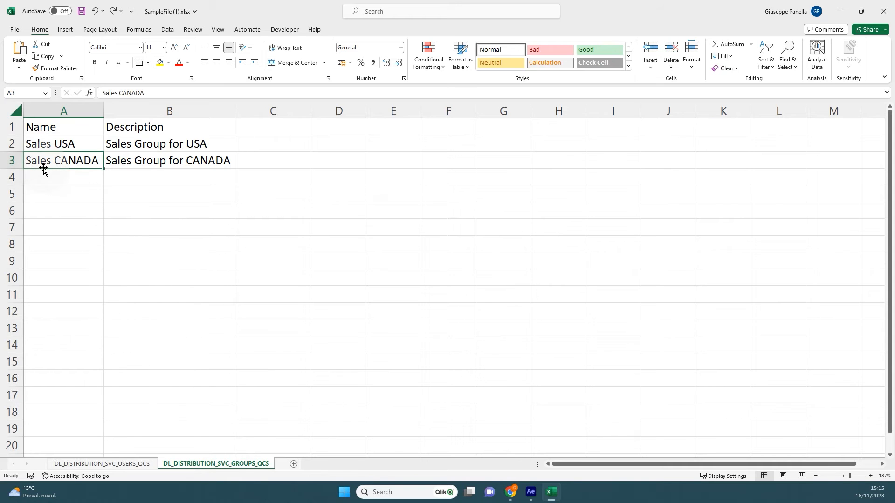
pyautogui.click(16, 144)
pyautogui.moveTo(16, 145); pyautogui.dragTo(17, 161)
pyautogui.rightClick(18, 155)
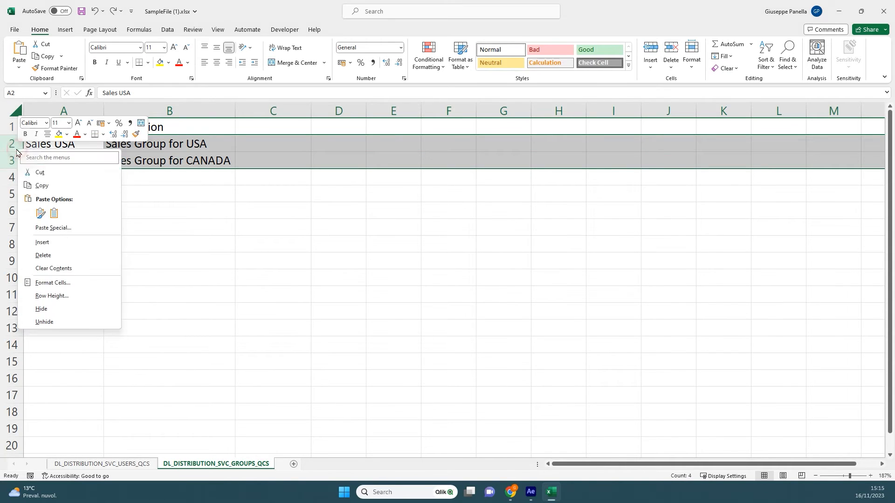
pyautogui.click(43, 255)
# Step: Add group Sales Europe with description Sales Group for Europe in row 2
pyautogui.write('Sales ')
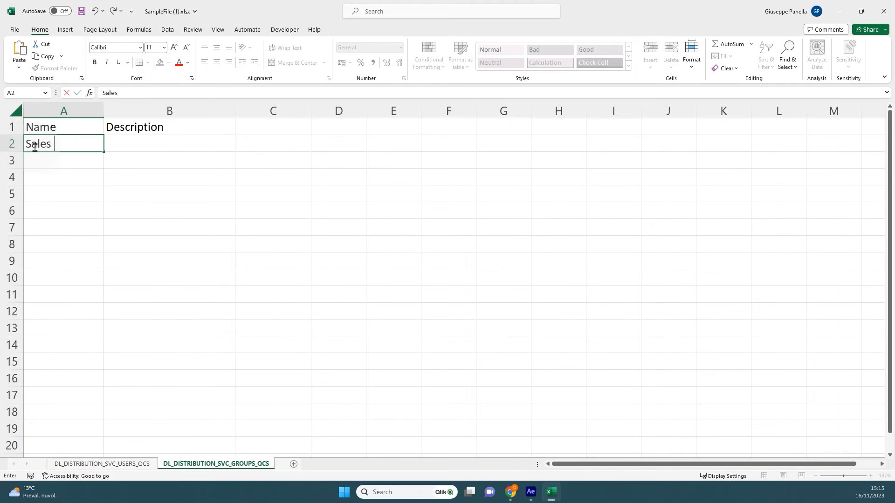
pyautogui.write('Europe')
pyautogui.click(129, 145)
pyautogui.write('Sales')
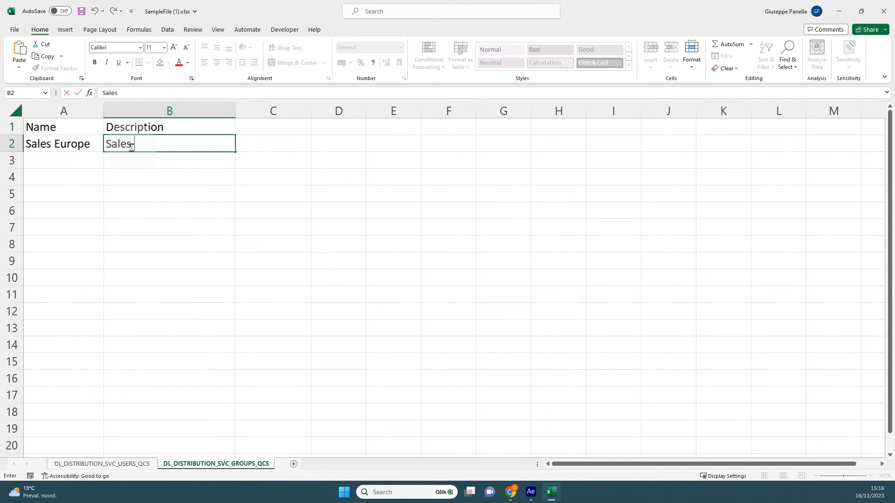
pyautogui.write(' Group for Europe')
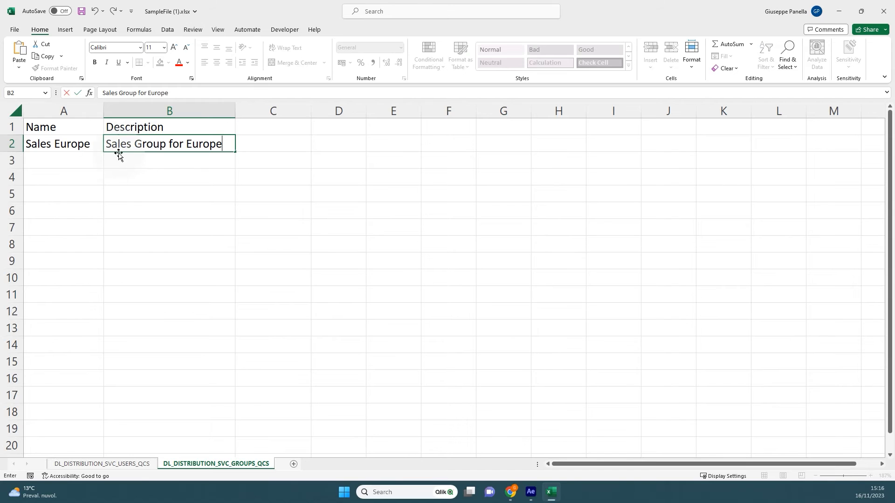
# Step: Add group Sales USA with description Sales Group for USA in row 3
pyautogui.click(82, 160)
pyautogui.write('Sales USA')
pyautogui.press('Tab')
pyautogui.write('Sales Group for U')
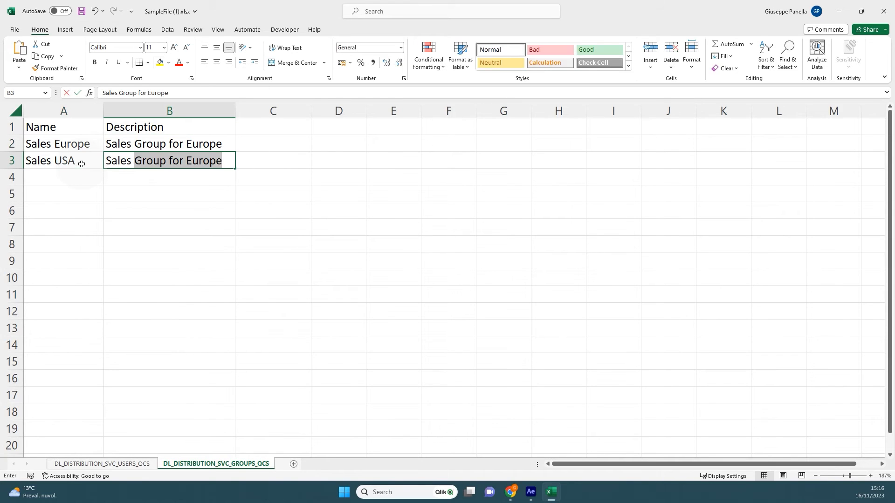
pyautogui.write('SA')
pyautogui.press('Tab')
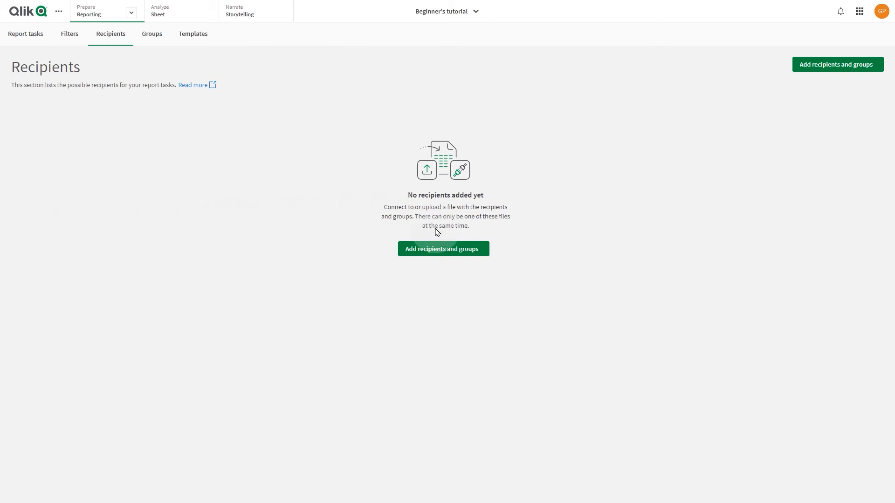
# Step: Upload SampleFile (1).xlsx from Downloads as the new recipients and groups file
pyautogui.click(456, 253)
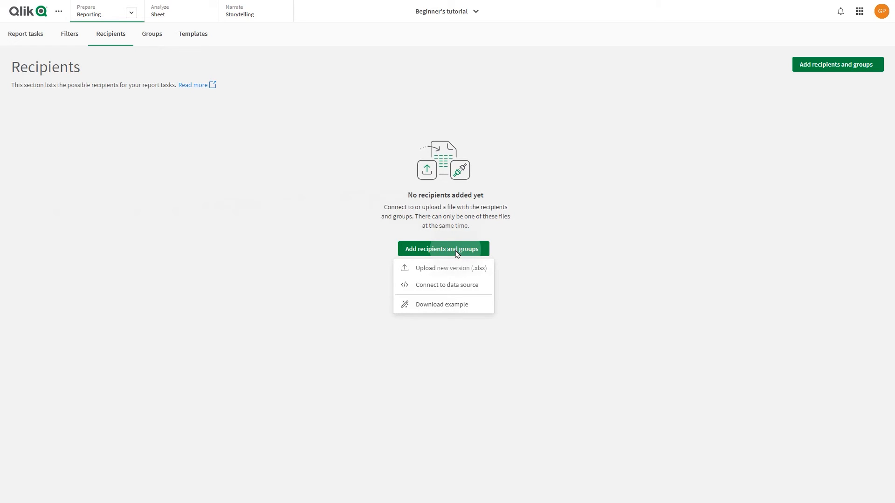
pyautogui.click(446, 270)
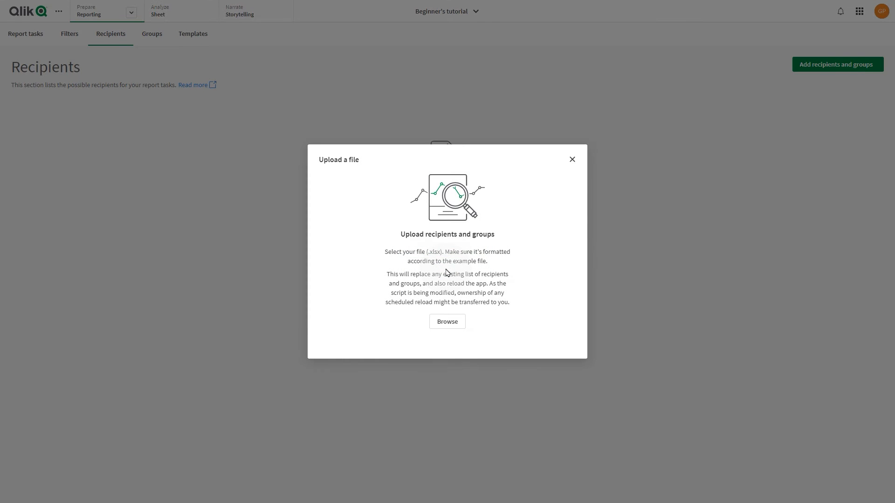
pyautogui.click(449, 321)
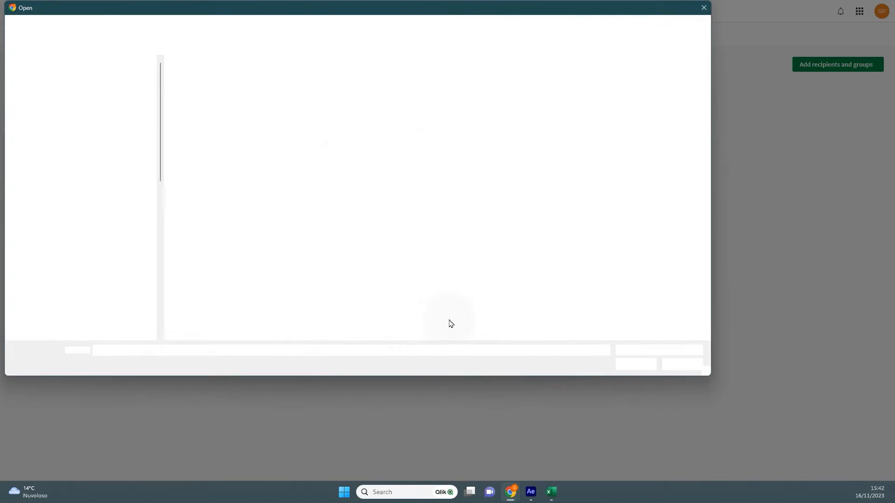
pyautogui.click(194, 88)
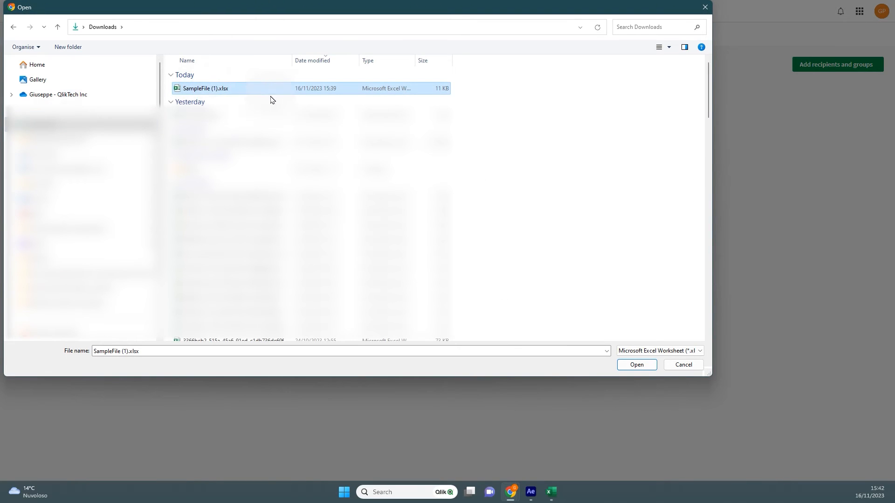
pyautogui.click(636, 365)
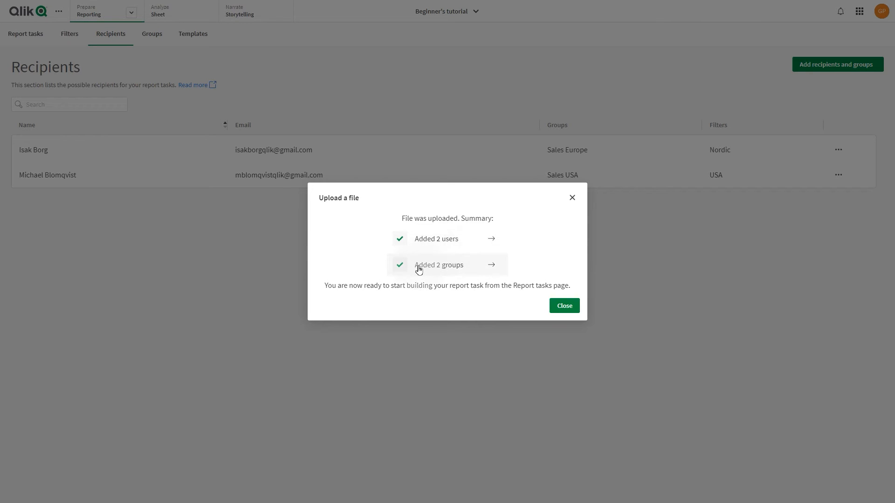
# Step: Close the upload summary and review the imported groups list
pyautogui.click(563, 307)
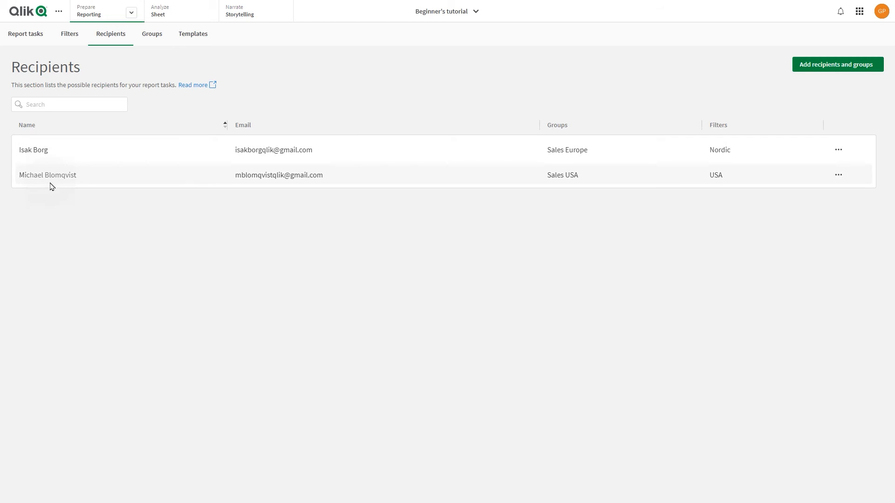
pyautogui.click(152, 39)
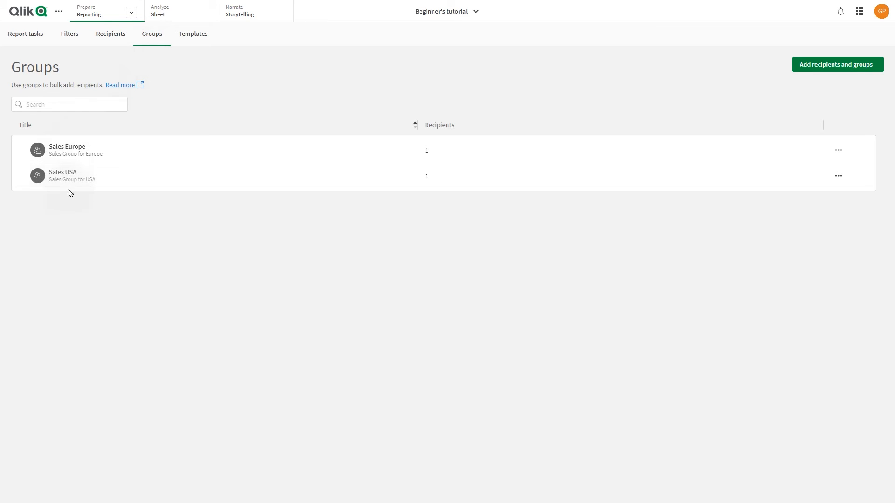
pyautogui.click(106, 44)
# Step: Create a new filter named USA on the Region field with the value USA selected
pyautogui.click(73, 40)
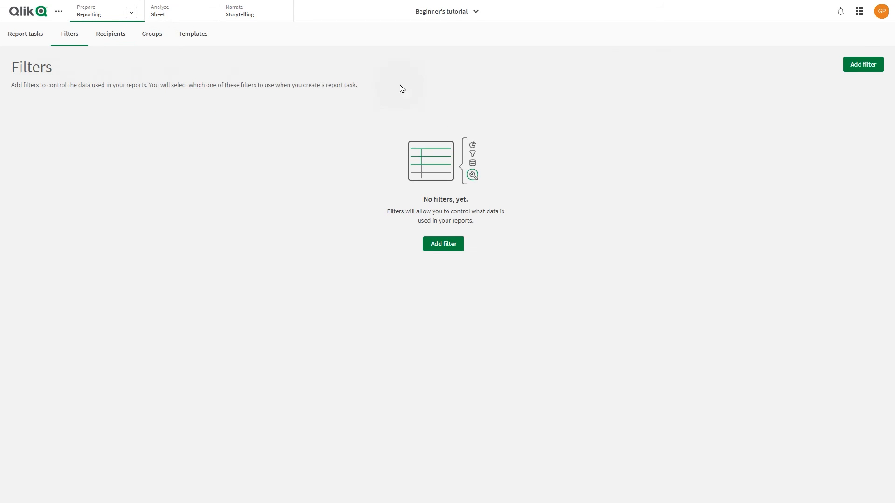
pyautogui.click(442, 247)
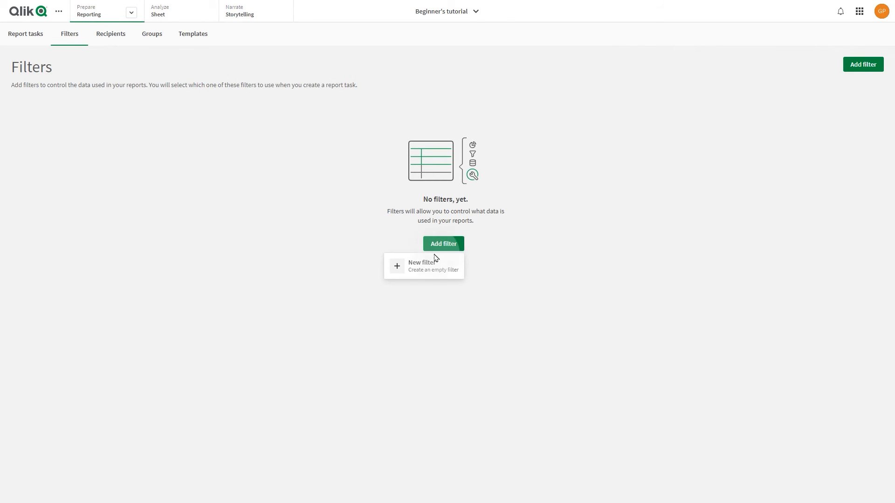
pyautogui.click(416, 272)
pyautogui.click(753, 45)
pyautogui.write('USA')
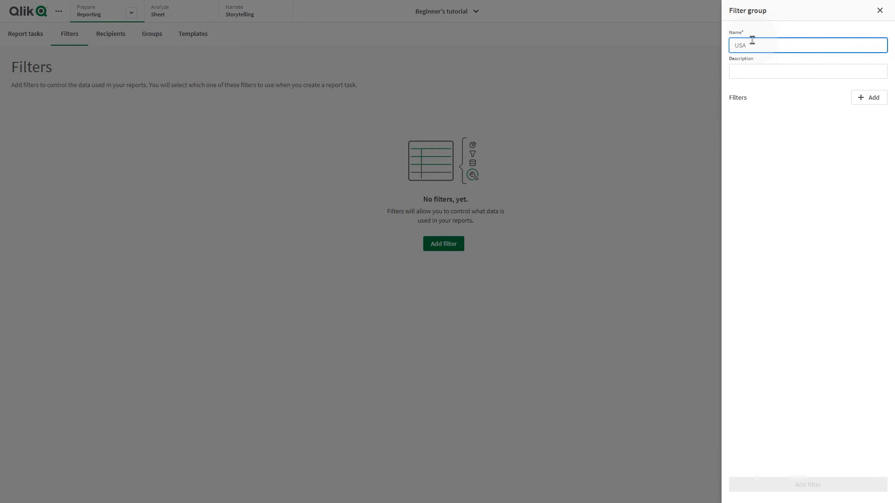
pyautogui.click(868, 97)
pyautogui.write('RE')
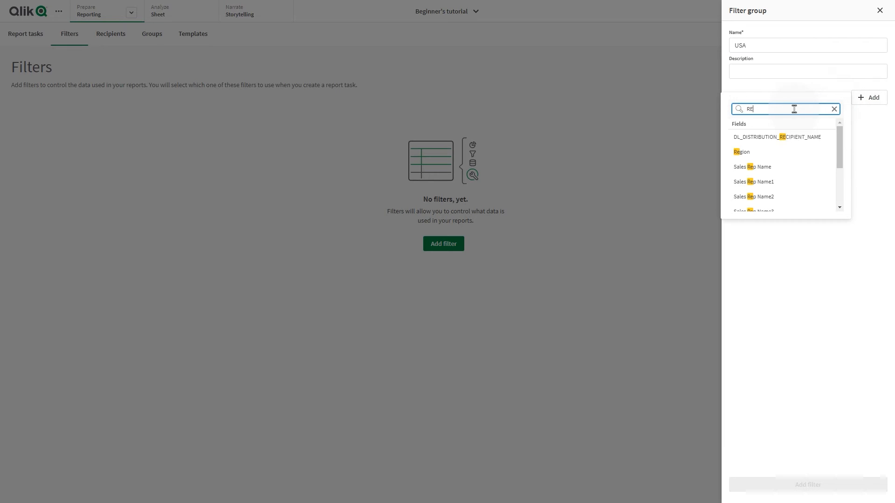
pyautogui.click(750, 156)
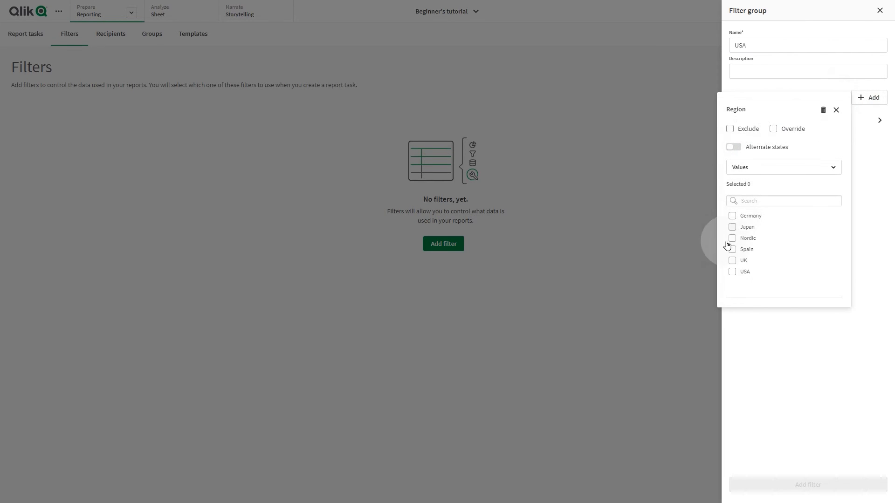
pyautogui.click(732, 272)
pyautogui.click(798, 487)
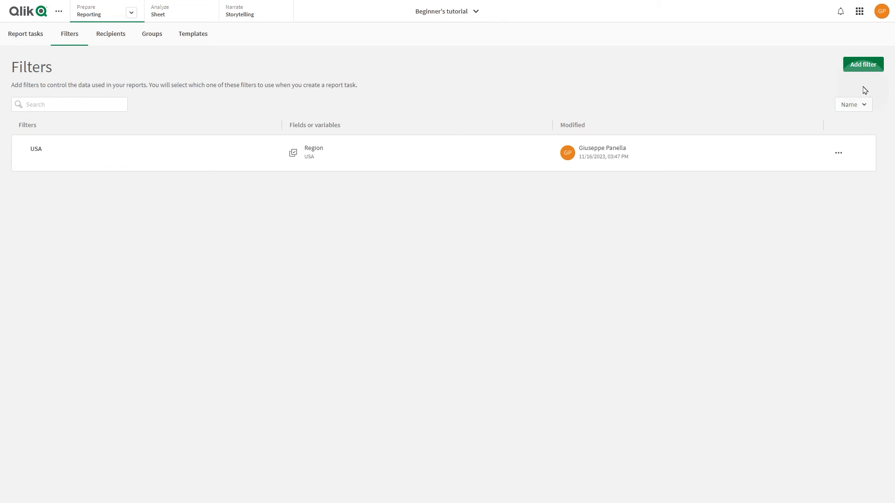
# Step: Create a second filter named Nordic on the Region field with the value Nordic selected
pyautogui.click(863, 65)
pyautogui.click(855, 89)
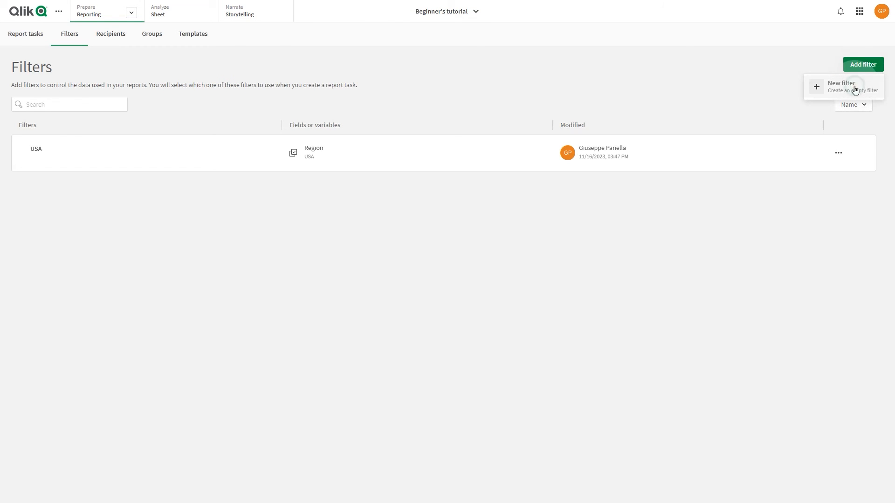
pyautogui.click(782, 46)
pyautogui.write('Nordic')
pyautogui.click(869, 97)
pyautogui.write('Reg')
pyautogui.click(779, 136)
pyautogui.click(755, 262)
pyautogui.click(771, 394)
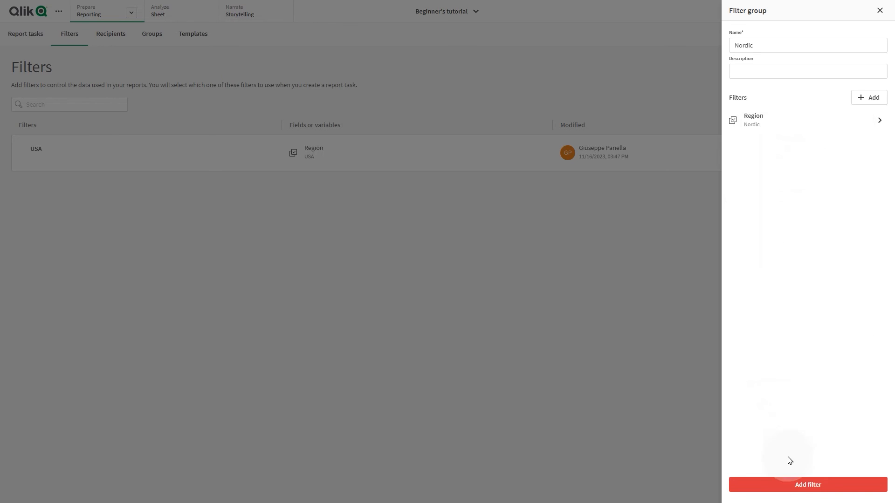
pyautogui.click(795, 486)
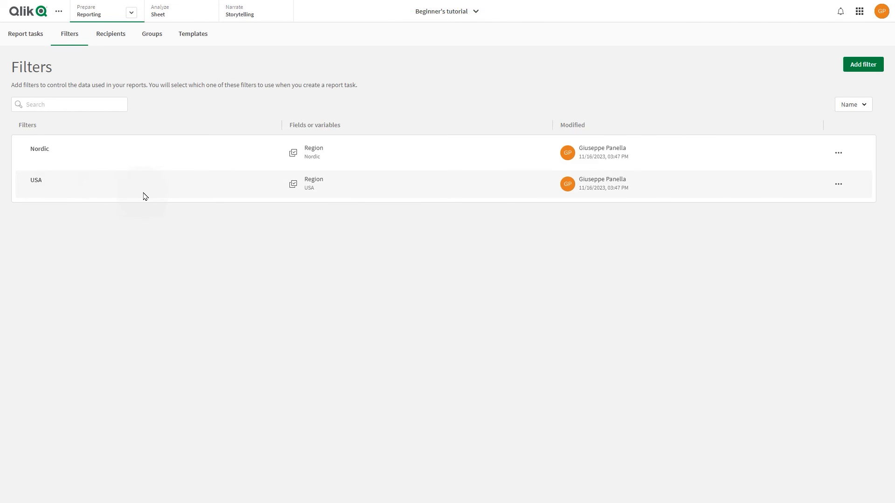
# Step: Return to the recipients list and check each recipient's group and filter assignments
pyautogui.click(105, 37)
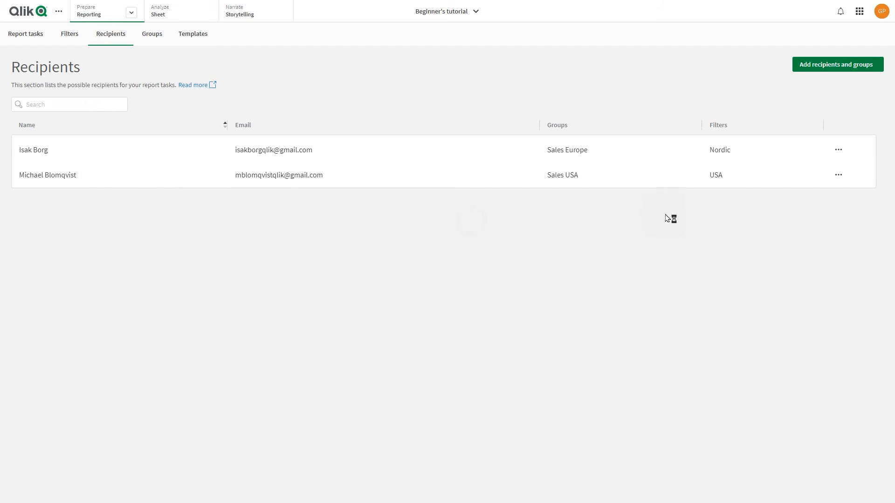
pyautogui.click(837, 149)
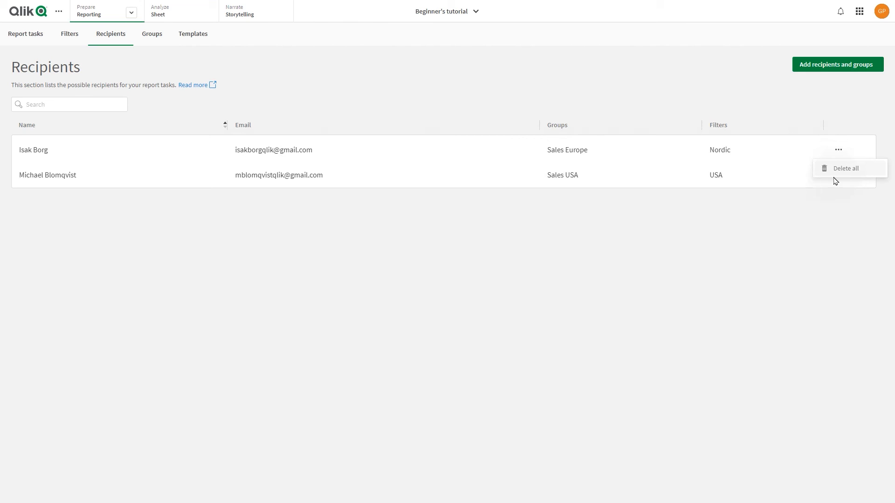
# Step: Switch from Reporting to the Data load editor
pyautogui.click(134, 14)
pyautogui.click(133, 14)
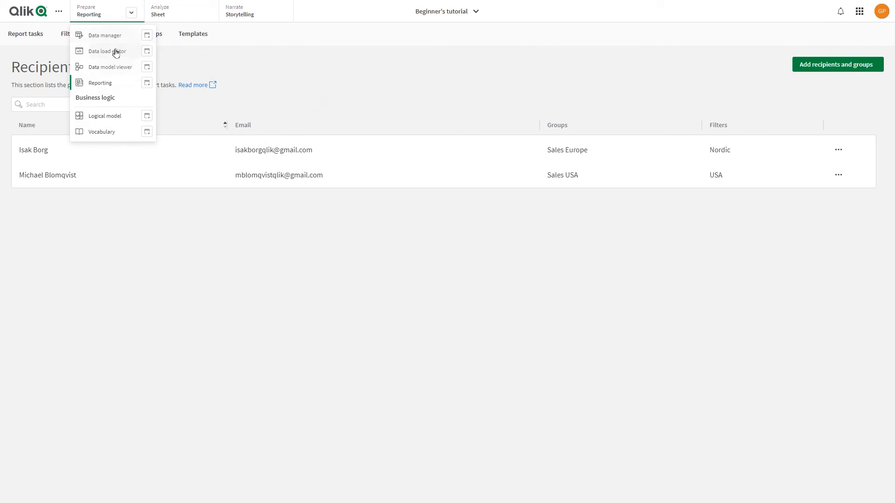
pyautogui.click(115, 49)
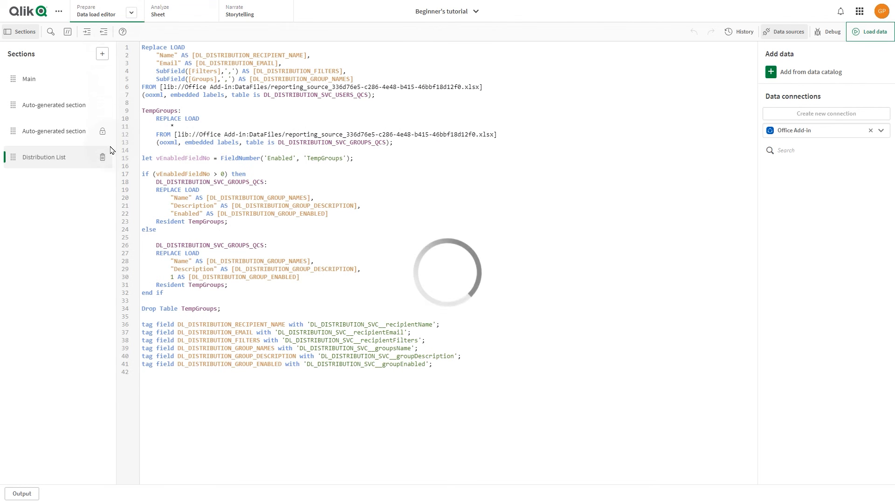